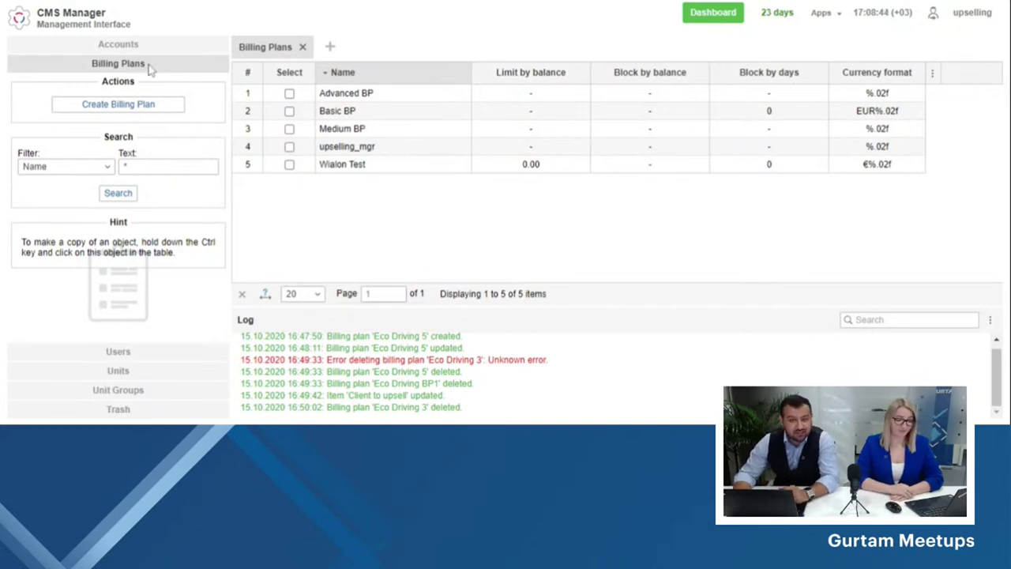
- Open the Basic BP billing plan's properties and show its Services tab
double_click(384, 118)
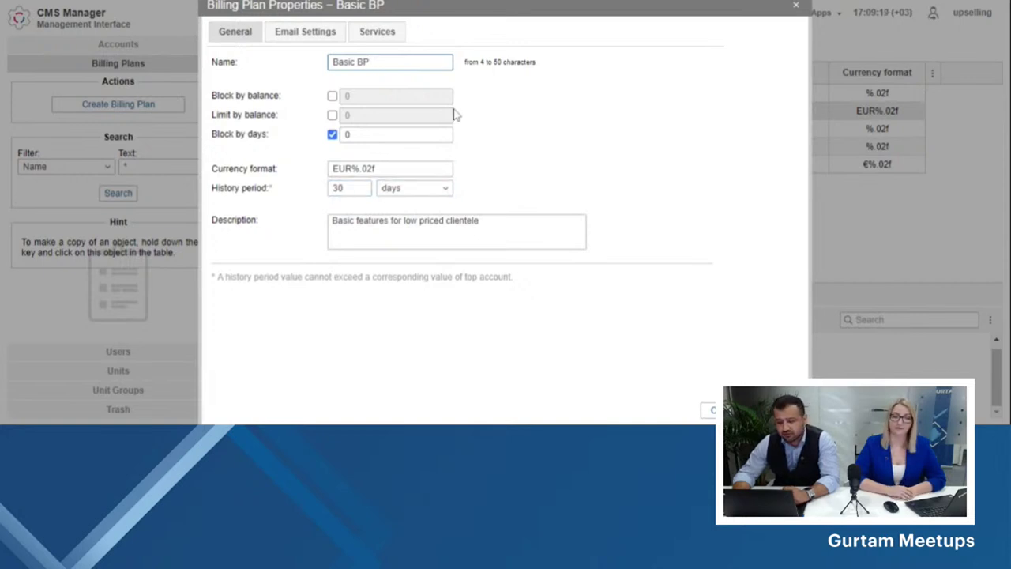
click(394, 34)
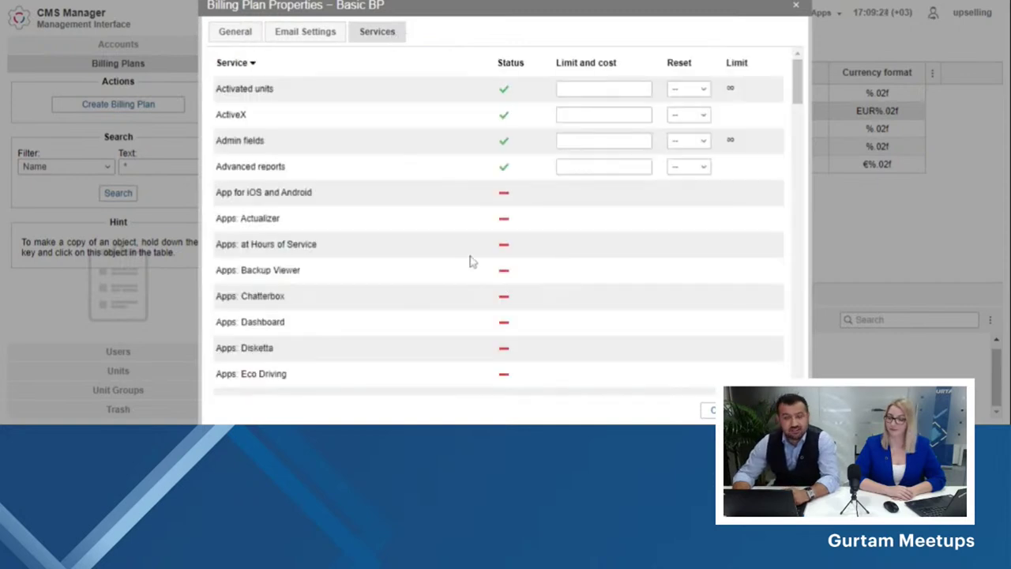
- Check Basic BP's service limits through the whole list, then save the plan
scroll(485, 270, down, 1)
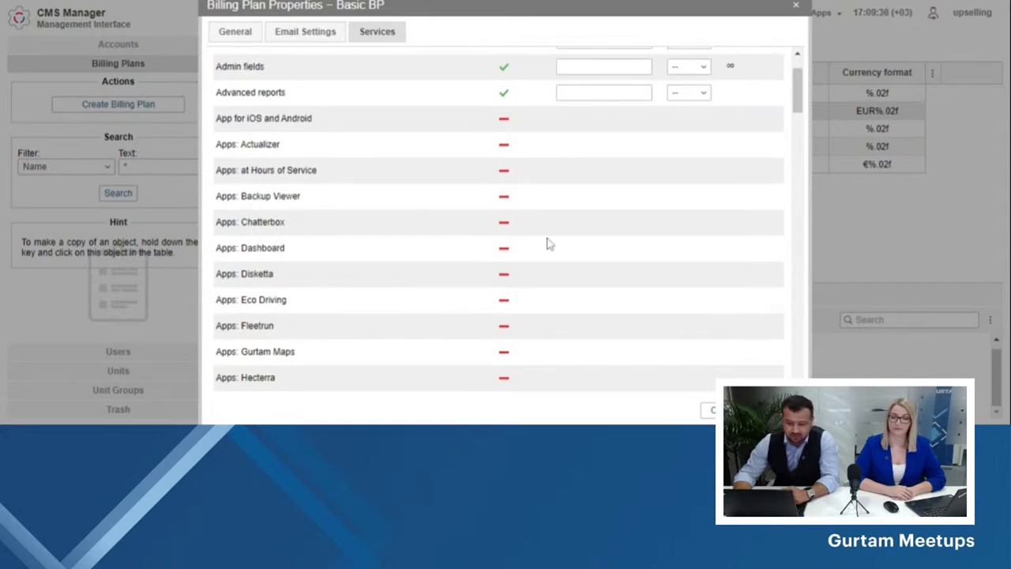
scroll(546, 242, down, 7)
scroll(530, 249, down, 4)
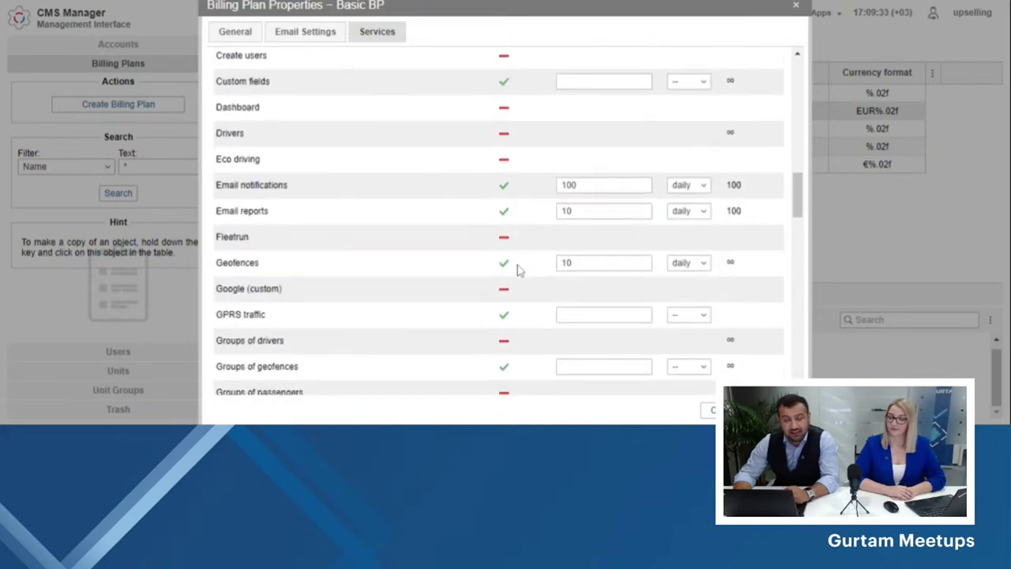
scroll(512, 265, up, 1)
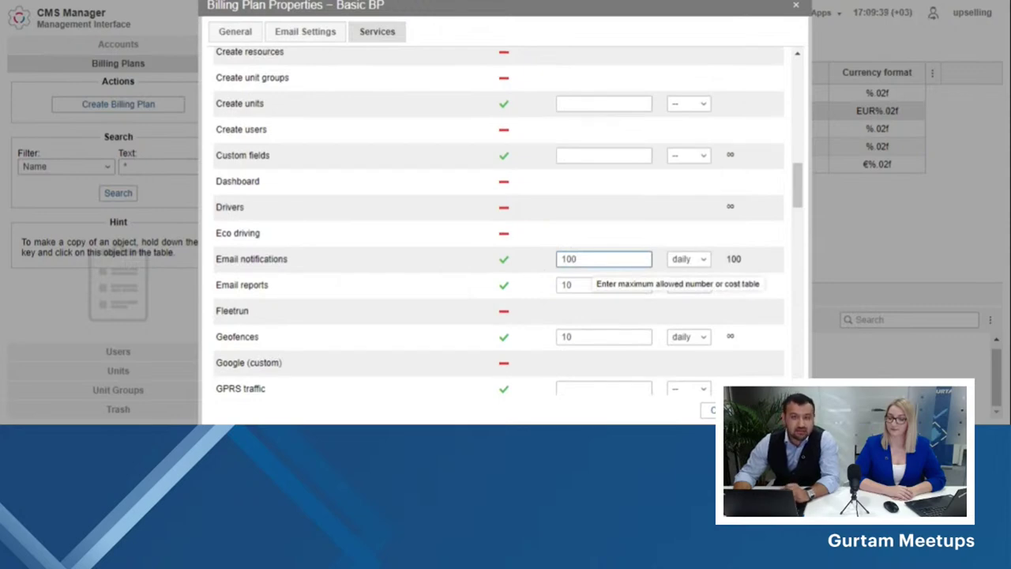
scroll(578, 266, down, 4)
scroll(553, 265, down, 9)
scroll(553, 265, down, 3)
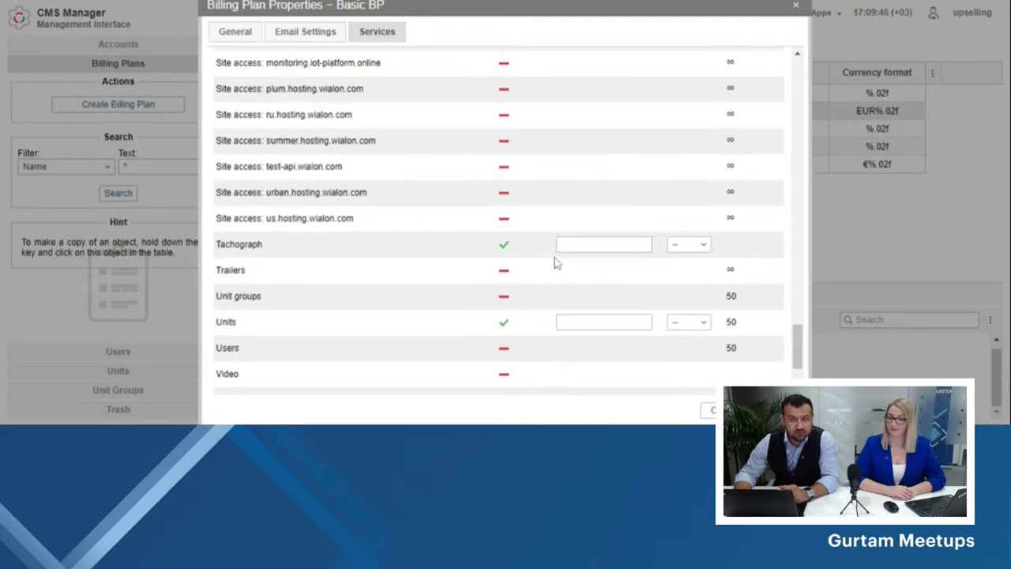
scroll(608, 269, down, 2)
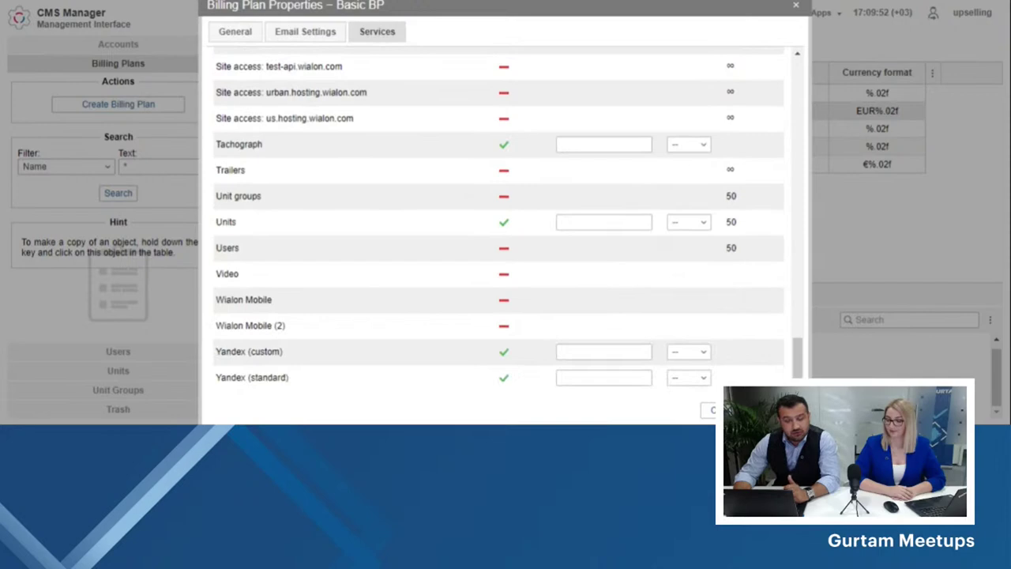
click(709, 409)
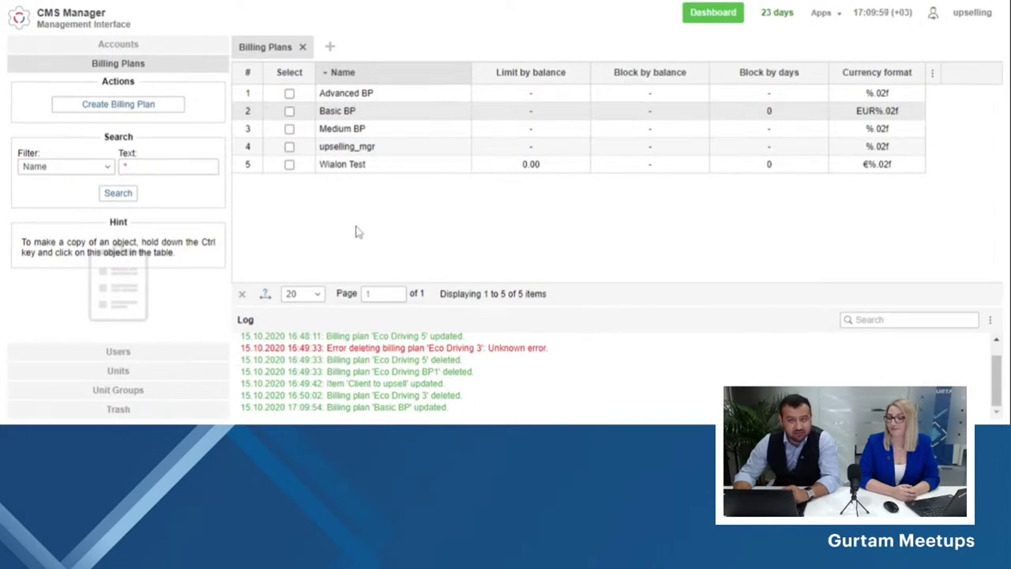
- Open Medium BP, confirm its 90-day history period, and show its services
click(375, 137)
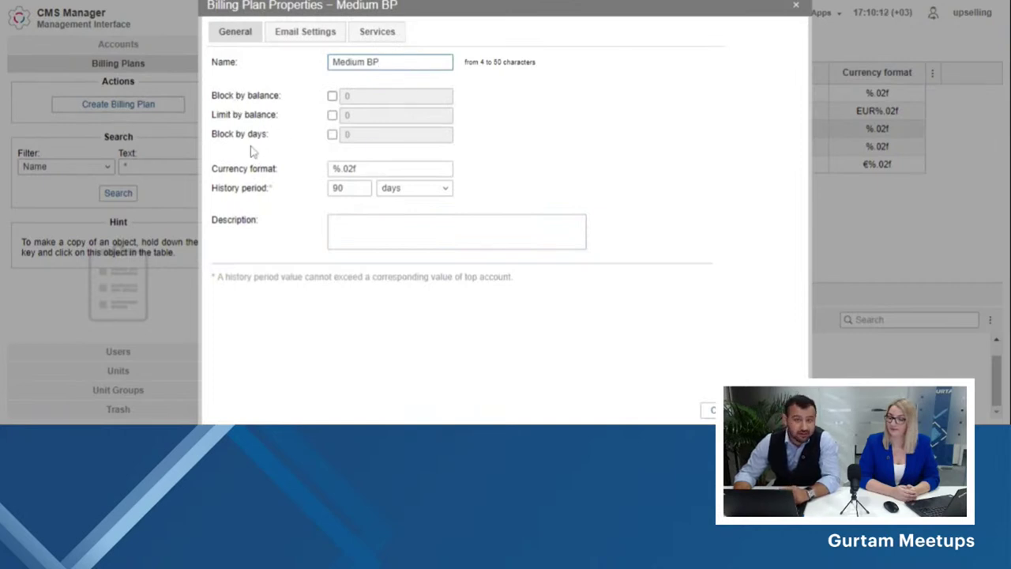
click(348, 188)
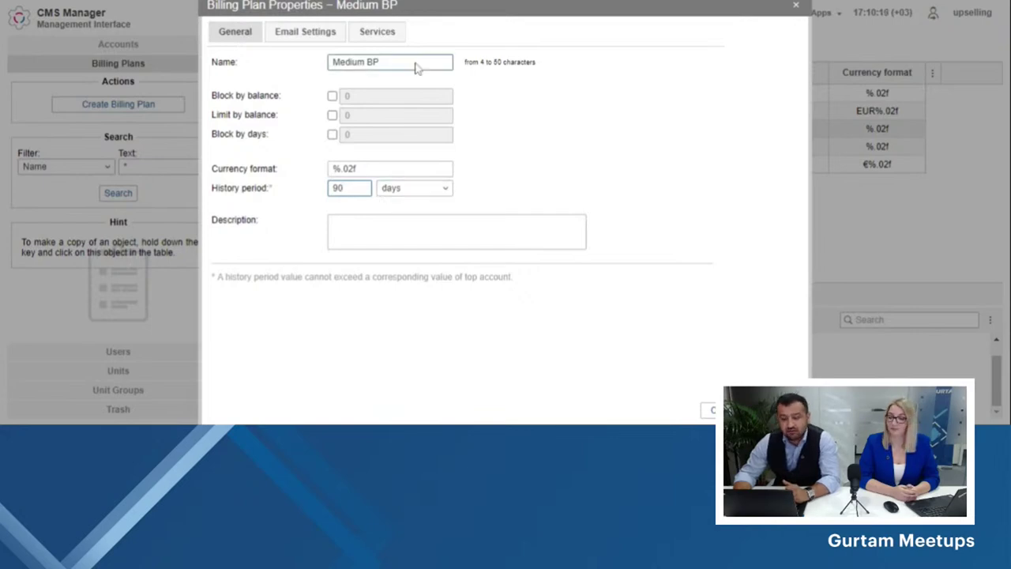
click(383, 35)
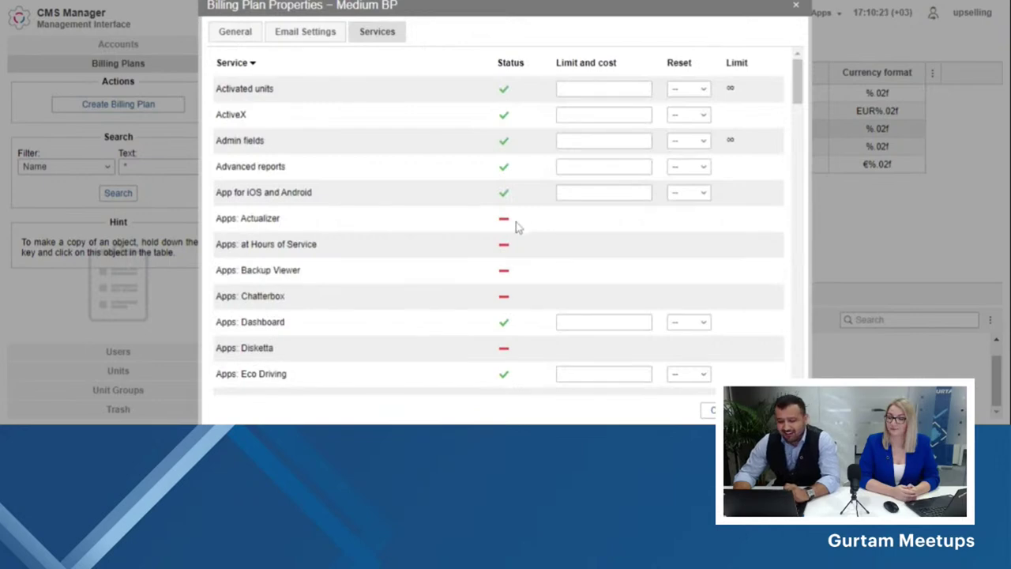
- Scroll through Medium BP's list of services to check each one
scroll(511, 235, down, 2)
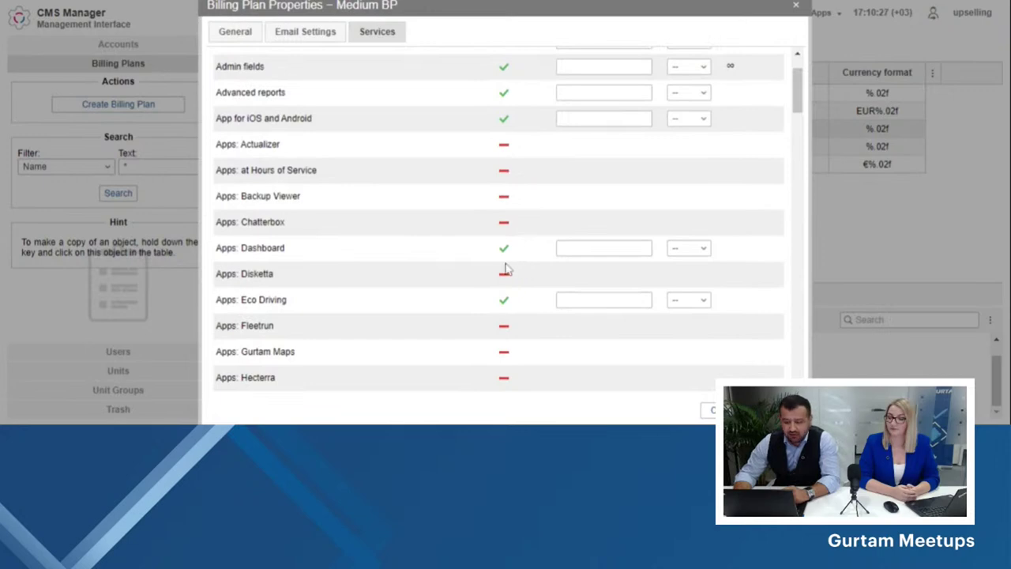
scroll(507, 269, down, 4)
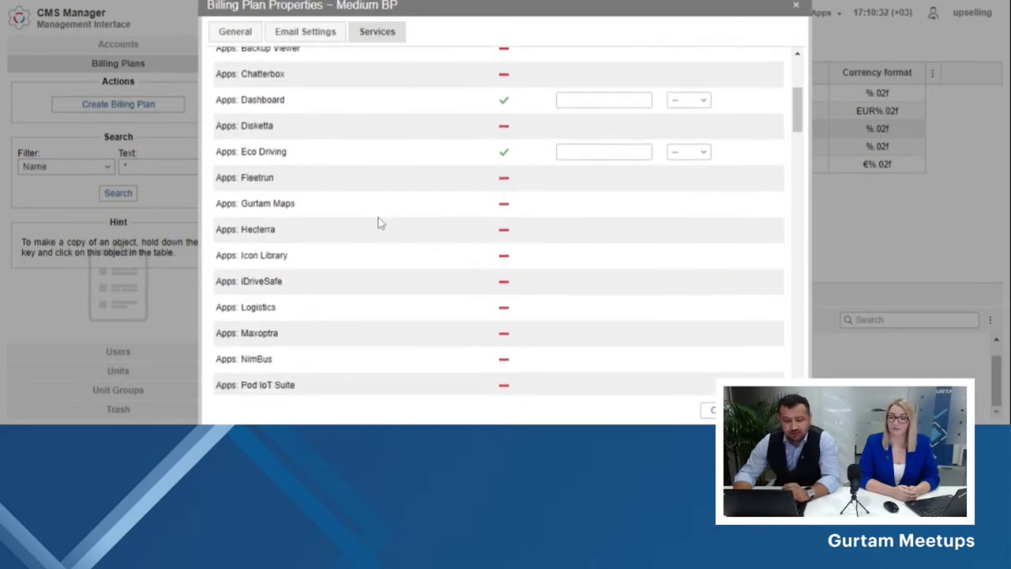
scroll(378, 228, down, 6)
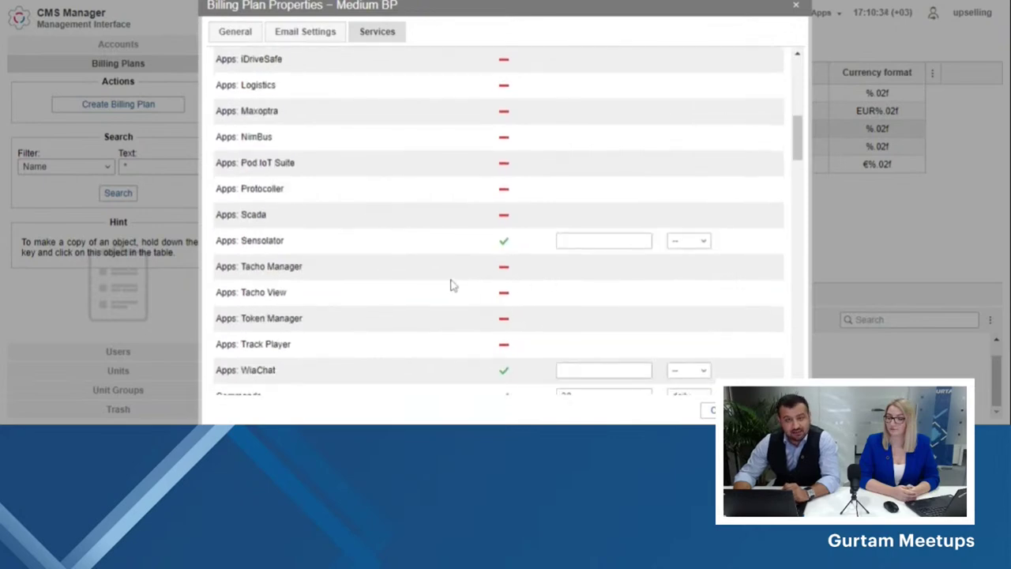
scroll(452, 283, down, 6)
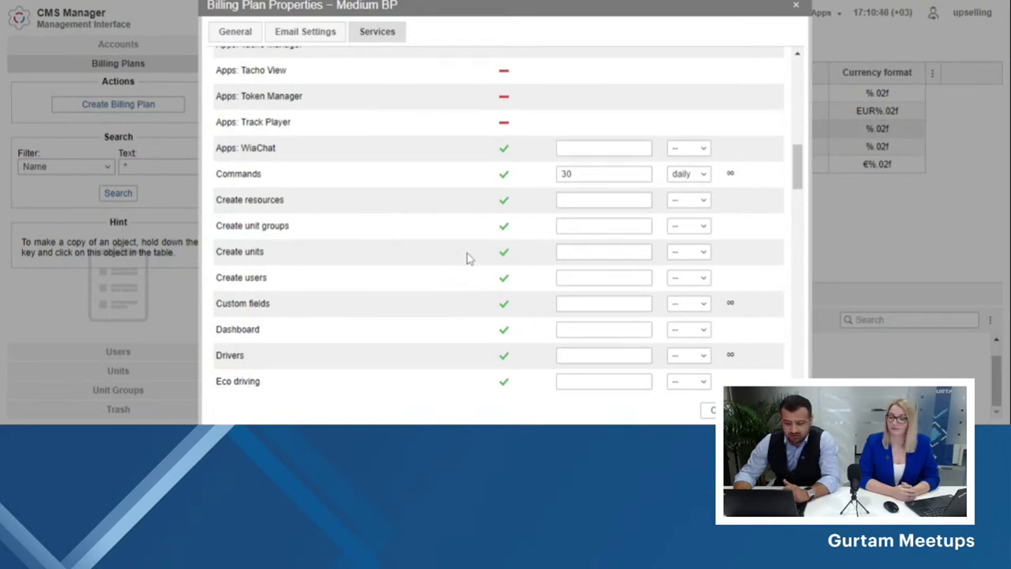
scroll(467, 260, down, 15)
scroll(467, 260, down, 20)
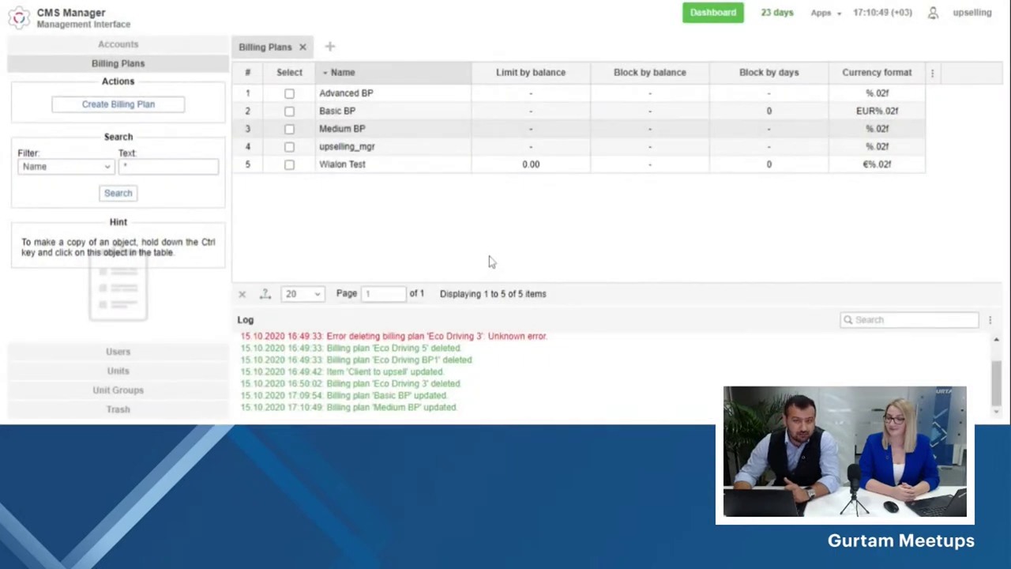
- Open Advanced BP, check its name and 90-day history period, then show its services
click(381, 99)
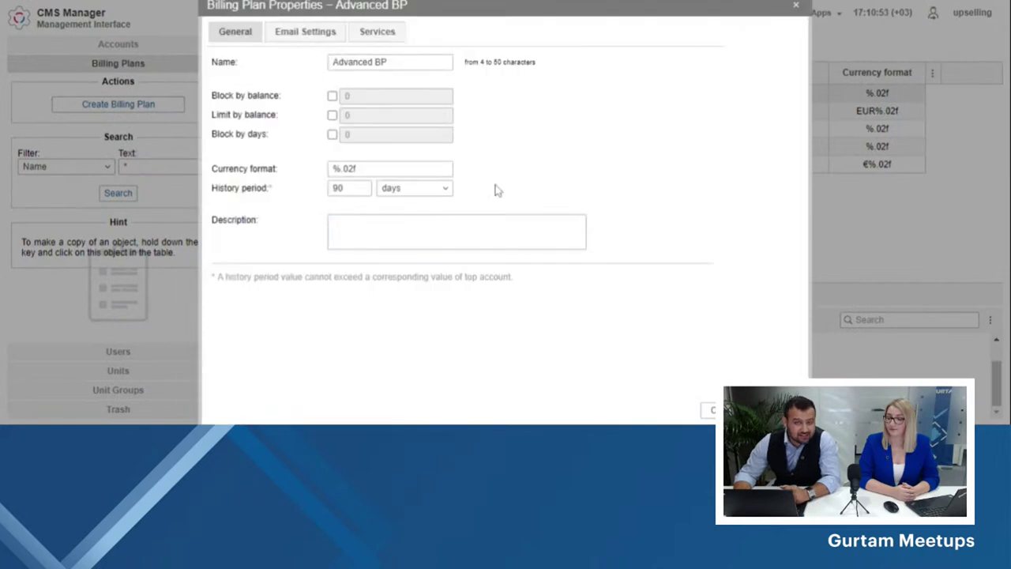
click(399, 64)
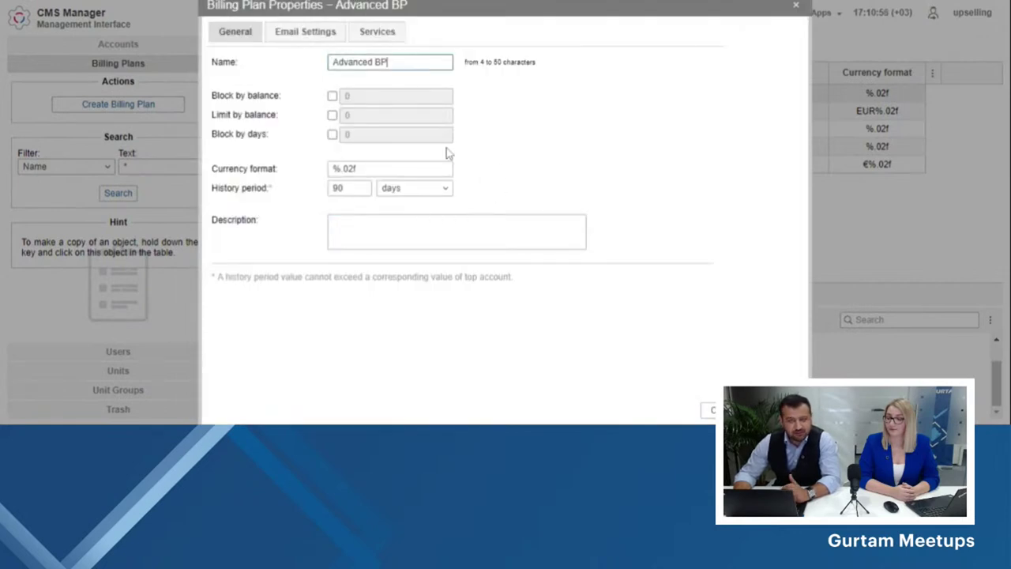
click(352, 189)
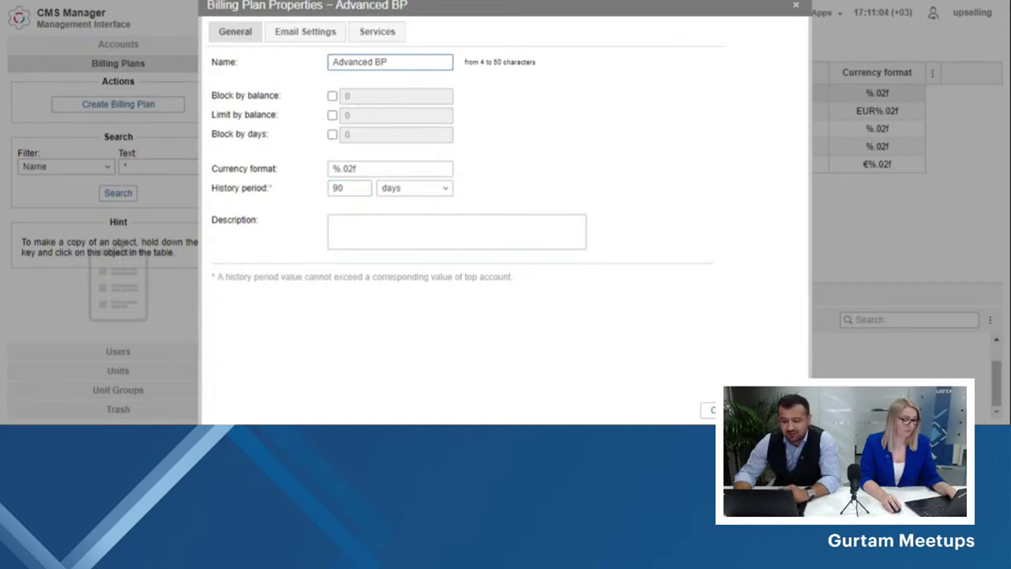
click(379, 41)
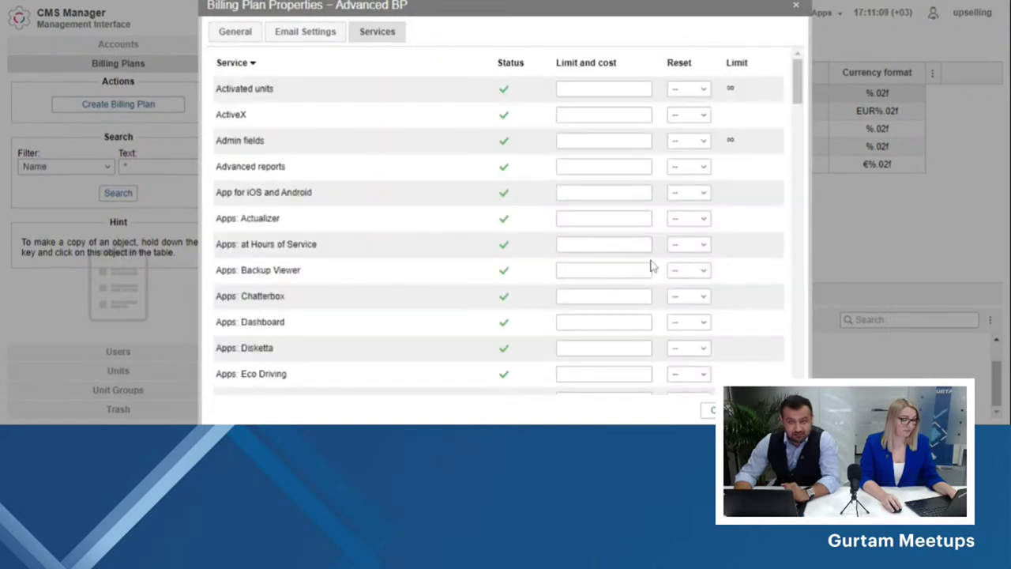
- Scroll to the end of Advanced BP's services table, then save the plan
scroll(629, 252, down, 3)
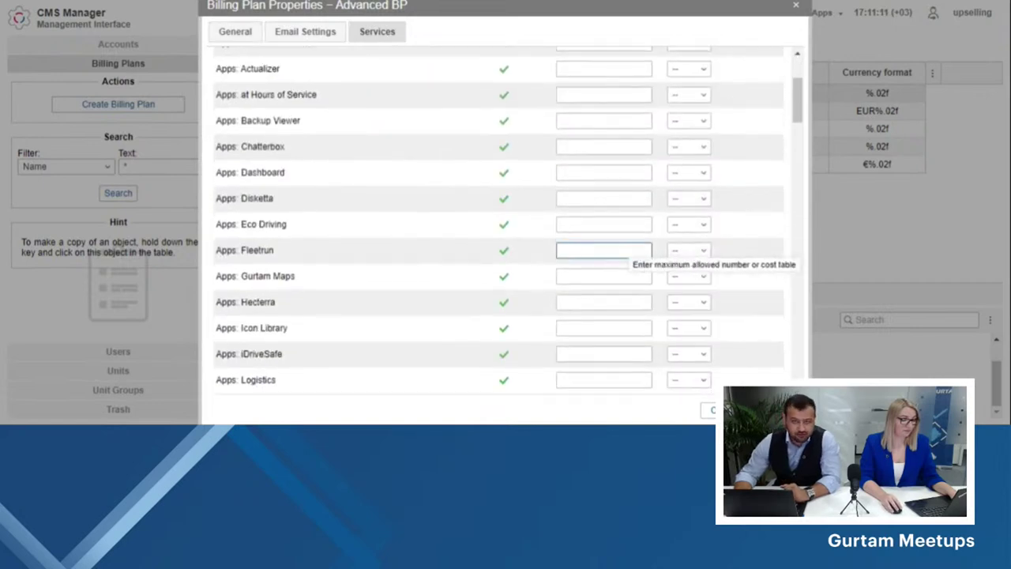
scroll(619, 261, down, 5)
scroll(617, 257, down, 5)
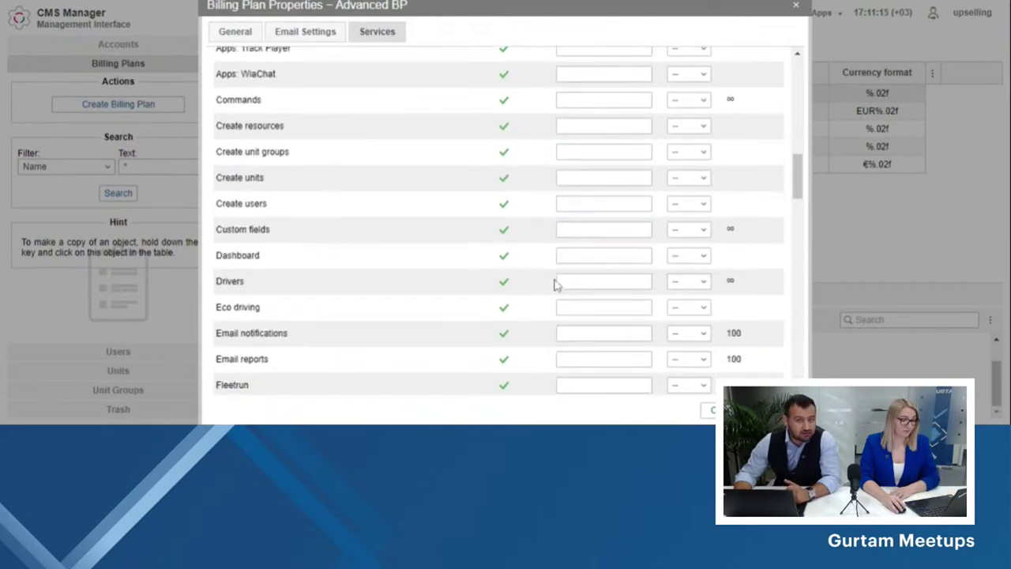
scroll(555, 282, down, 5)
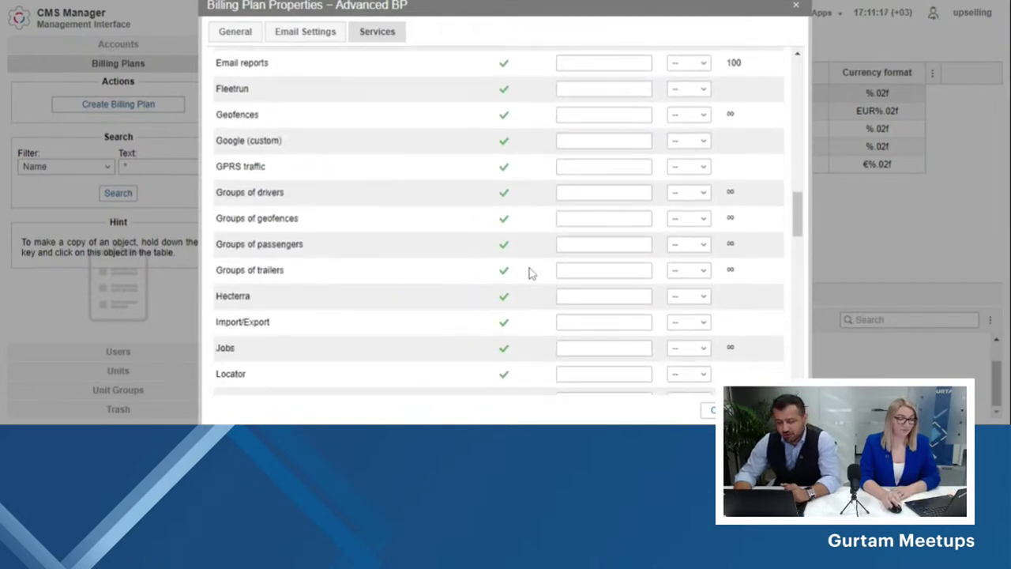
scroll(525, 271, down, 6)
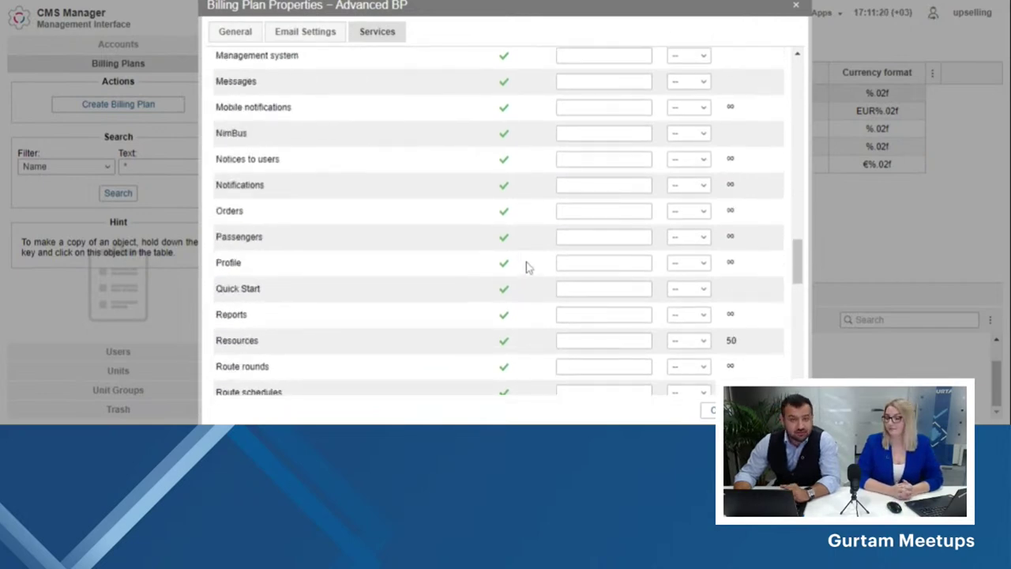
scroll(525, 270, down, 3)
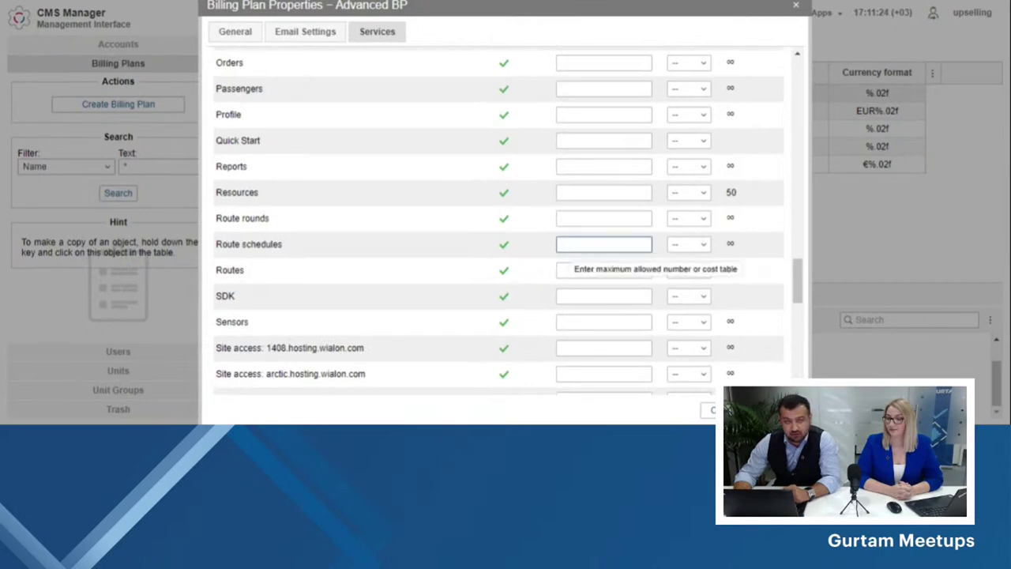
scroll(551, 253, down, 12)
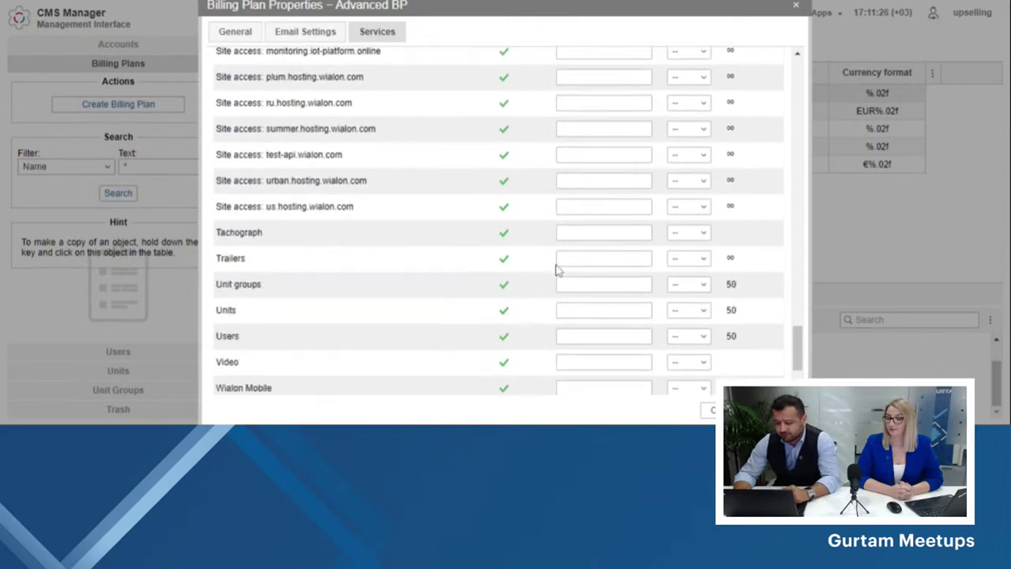
click(759, 410)
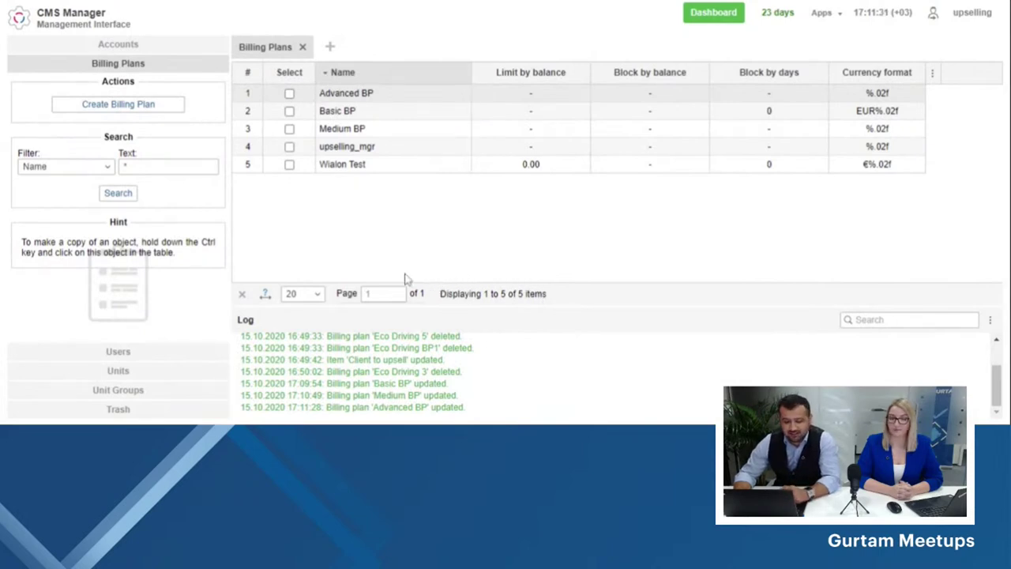
- Go to the Accounts list and open the Medium customer account's properties
click(129, 46)
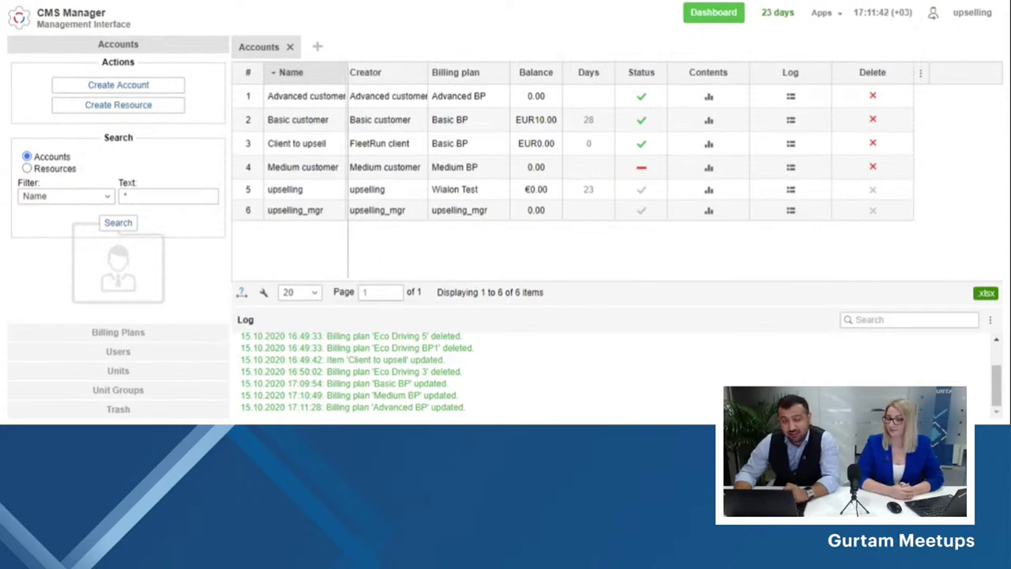
click(340, 176)
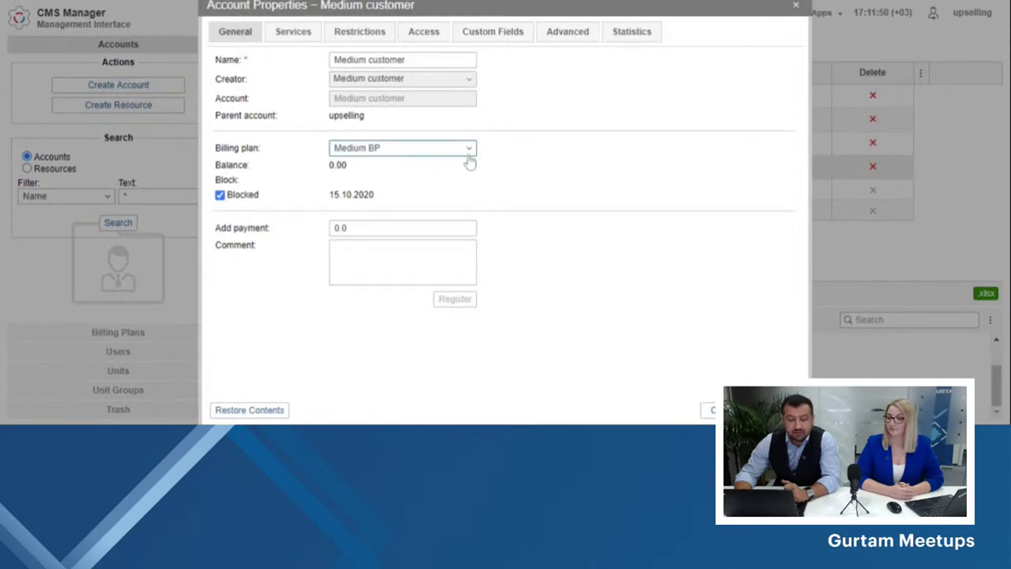
- Keep the Medium customer account's billing plan as Medium BP and save the account
key(Up)
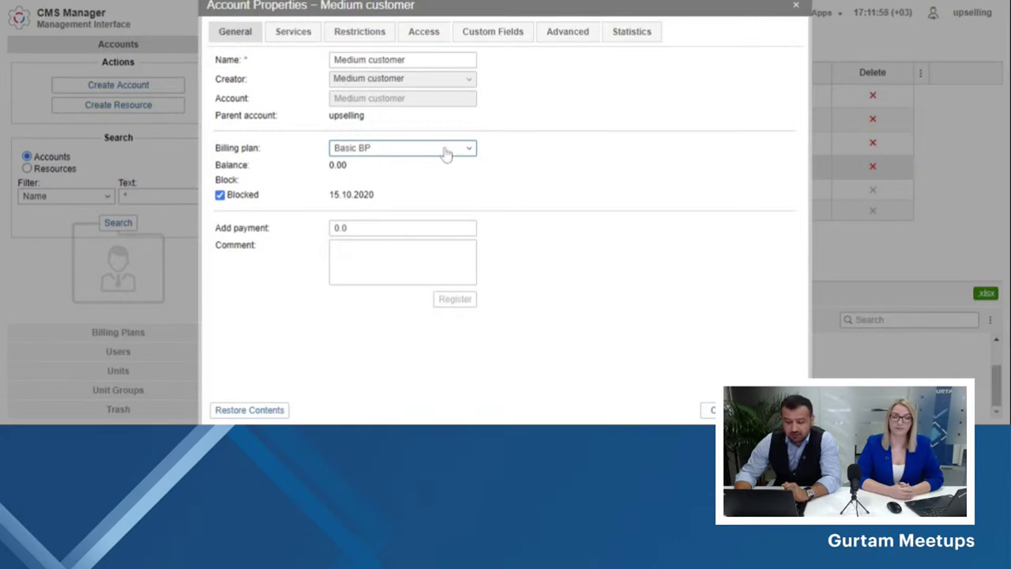
click(440, 195)
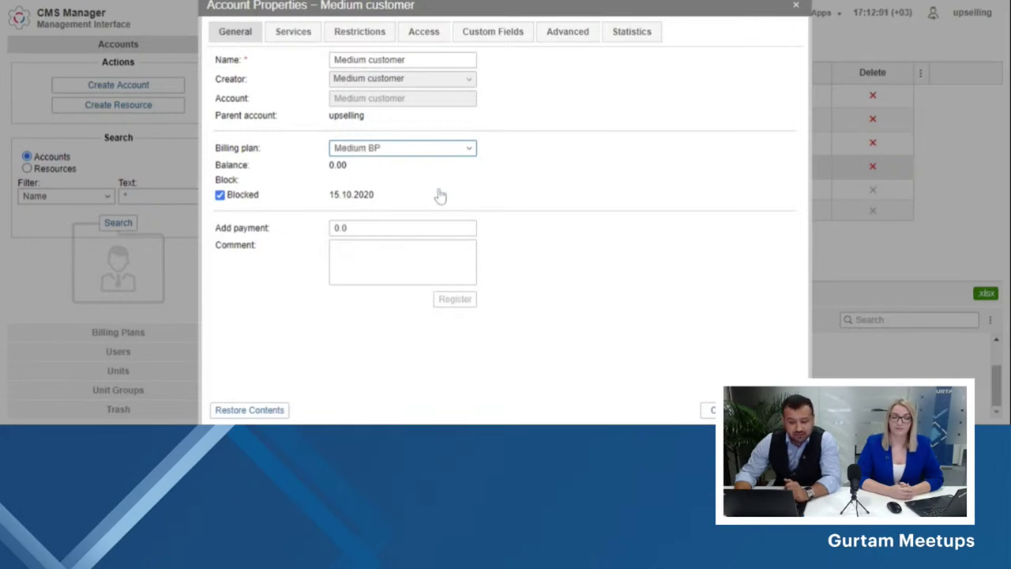
click(763, 410)
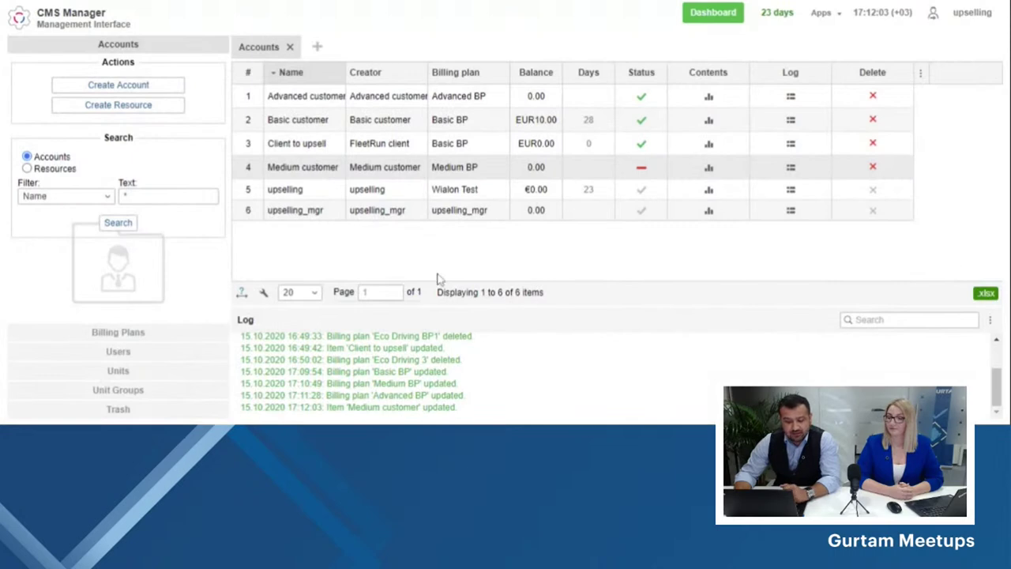